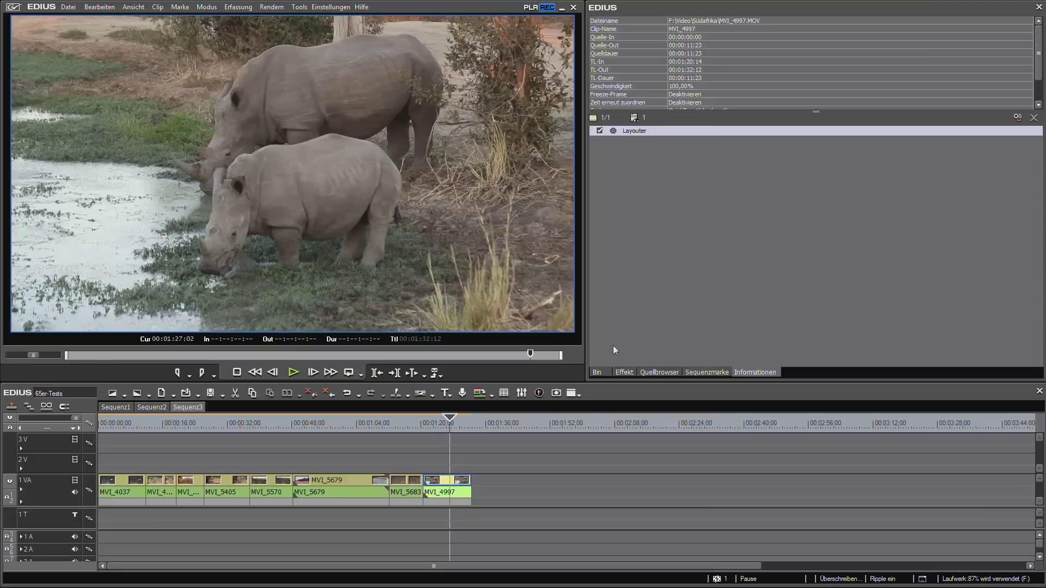
# - Apply the Maske video filter to the MVI_4997 clip on the timeline
pyautogui.click(599, 373)
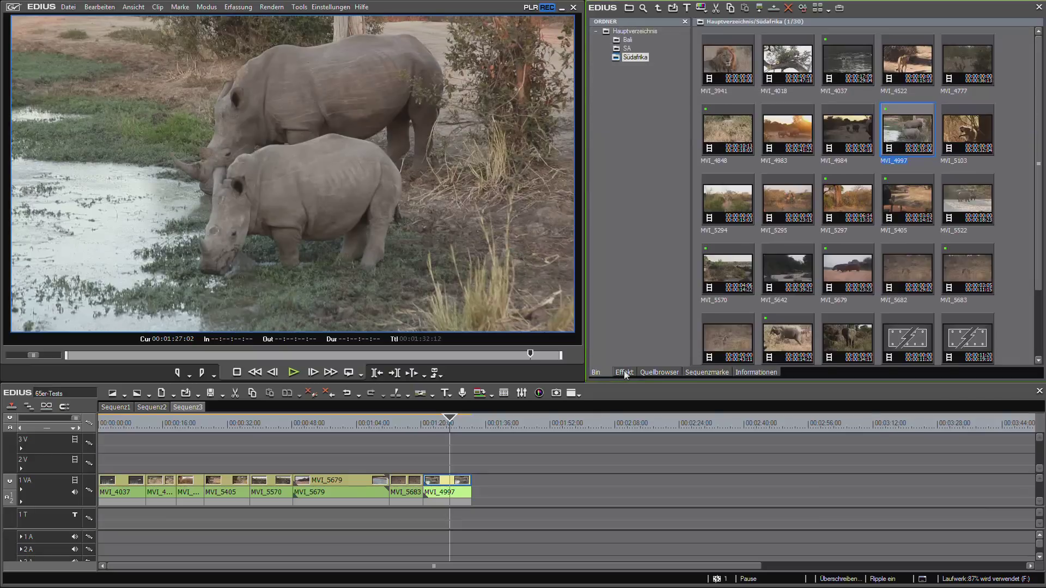
pyautogui.click(624, 373)
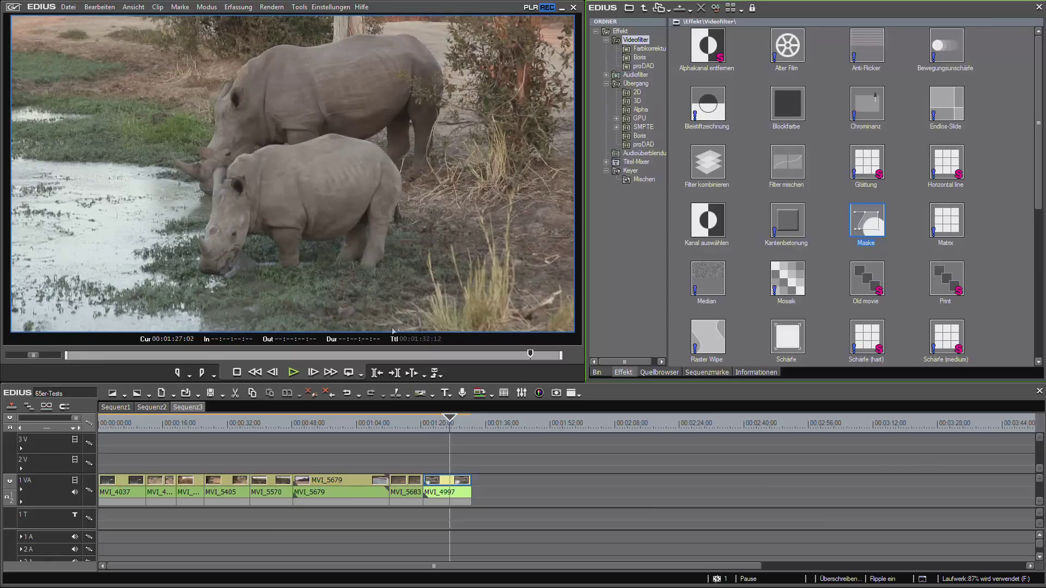
pyautogui.click(448, 426)
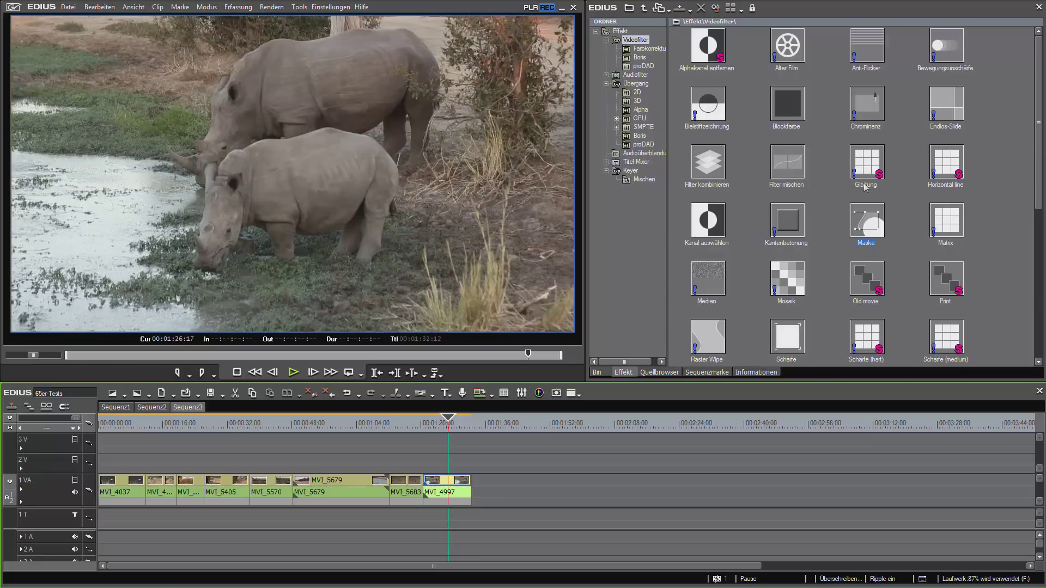
pyautogui.scroll(-1, 1038, 141)
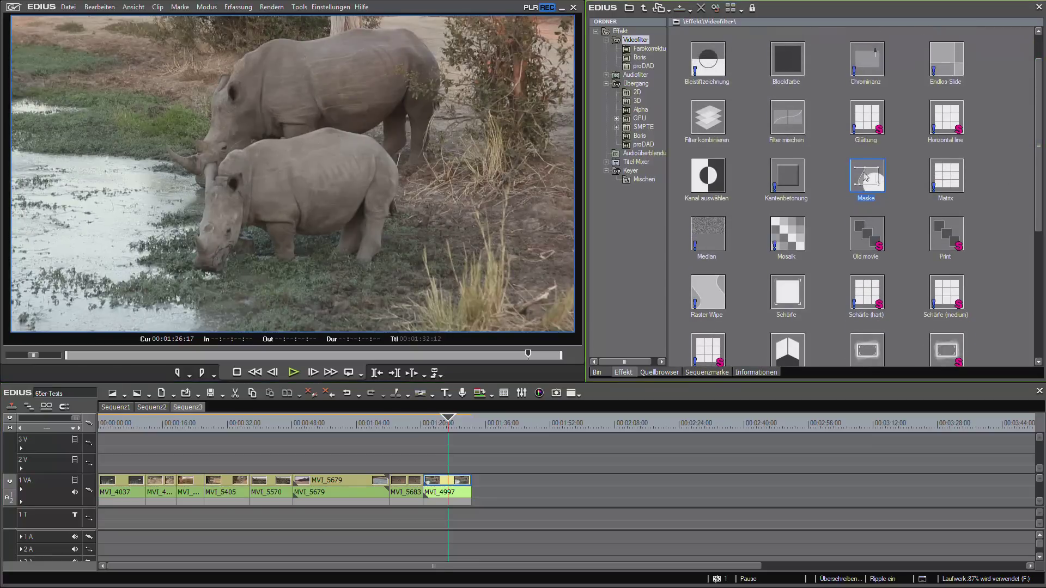
pyautogui.moveTo(867, 181); pyautogui.dragTo(440, 485)
pyautogui.click(440, 485)
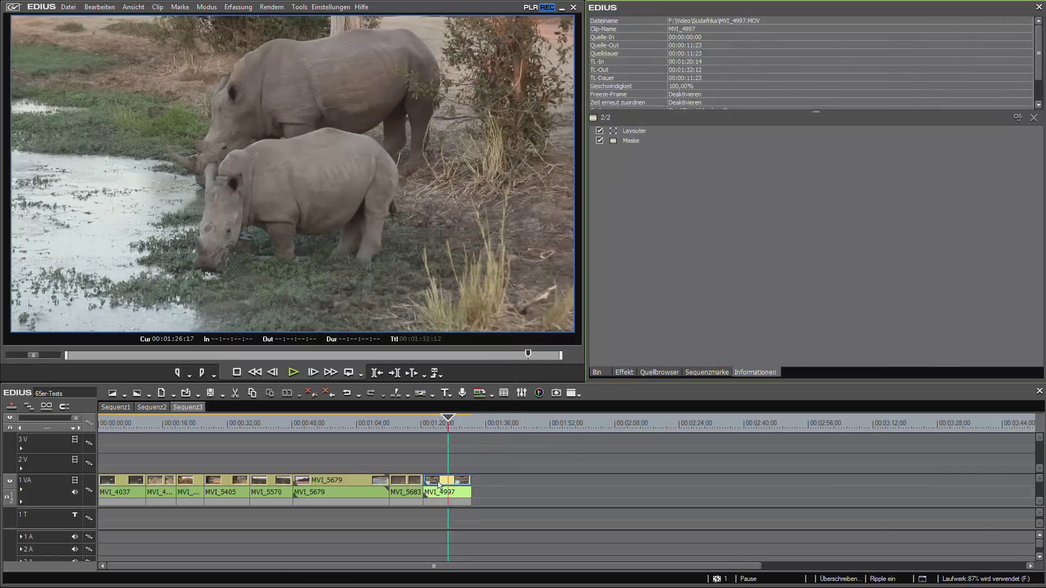
# - Open the Maske filter's settings, restore the dialog from full screen and collapse its keyframe timeline
pyautogui.doubleClick(631, 141)
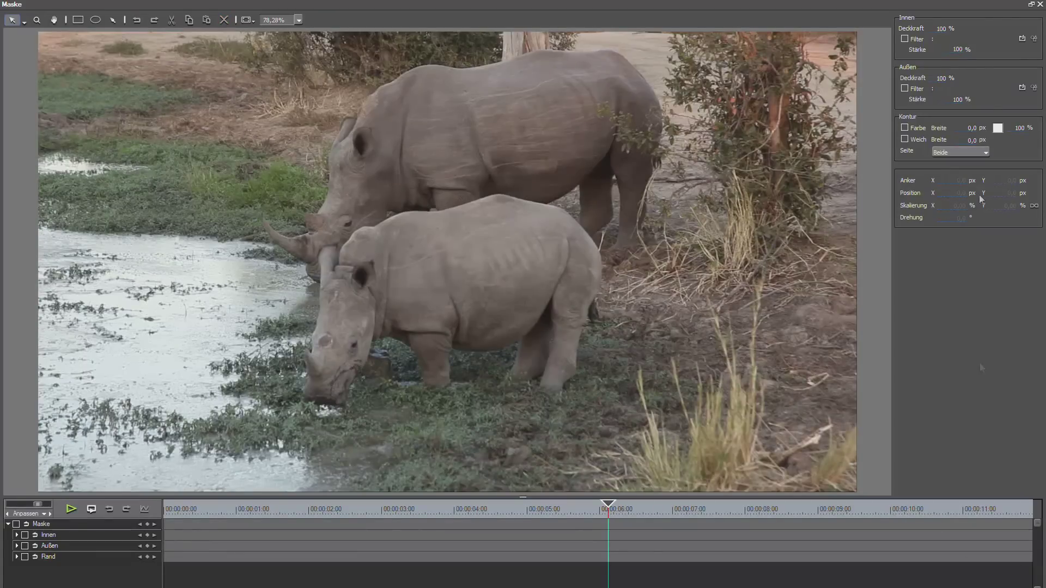
pyautogui.click(1031, 5)
pyautogui.moveTo(471, 90); pyautogui.dragTo(495, 25)
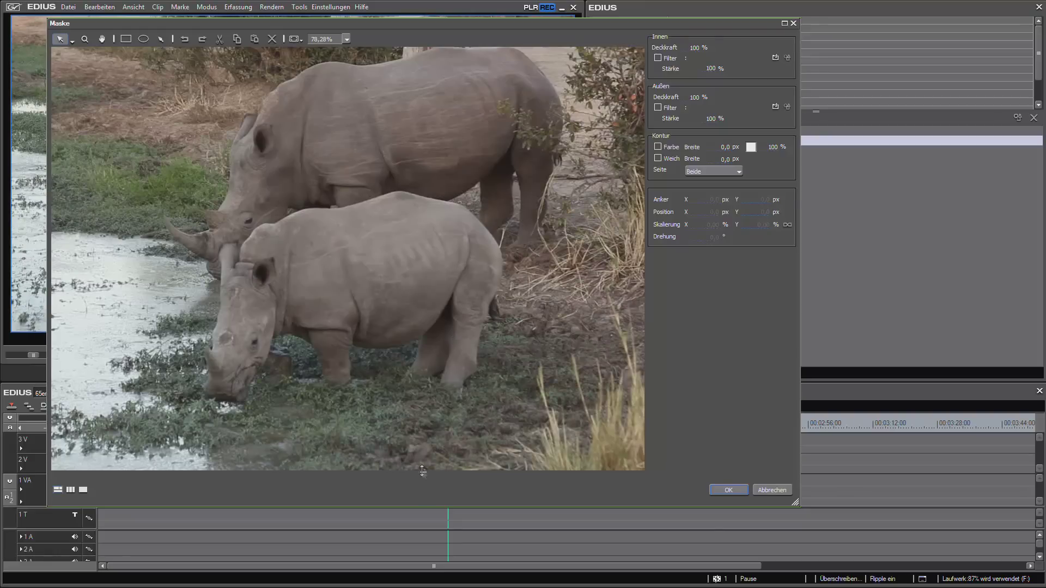
pyautogui.moveTo(423, 470); pyautogui.dragTo(305, 303)
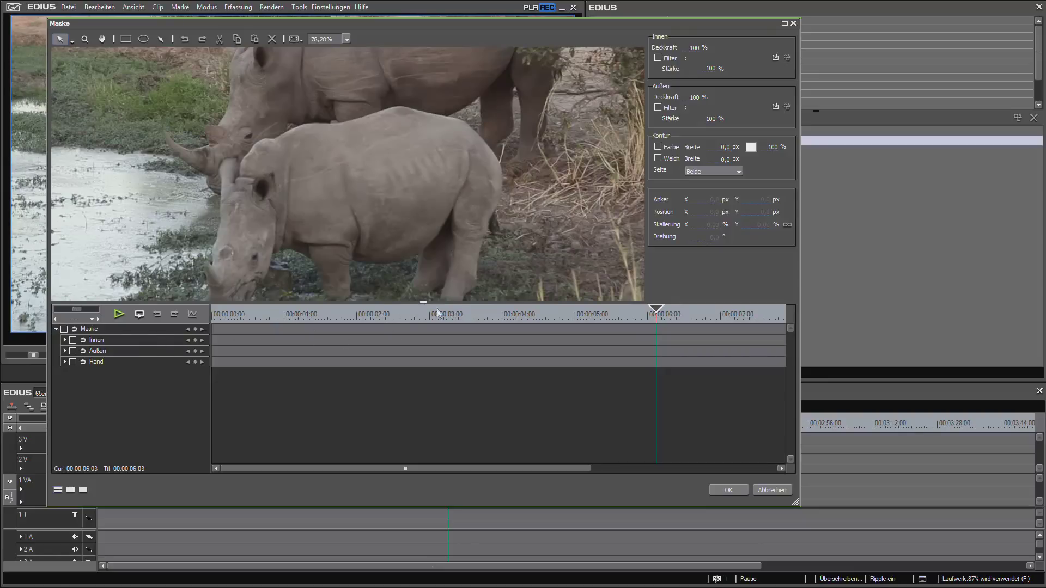
pyautogui.moveTo(422, 303); pyautogui.dragTo(425, 480)
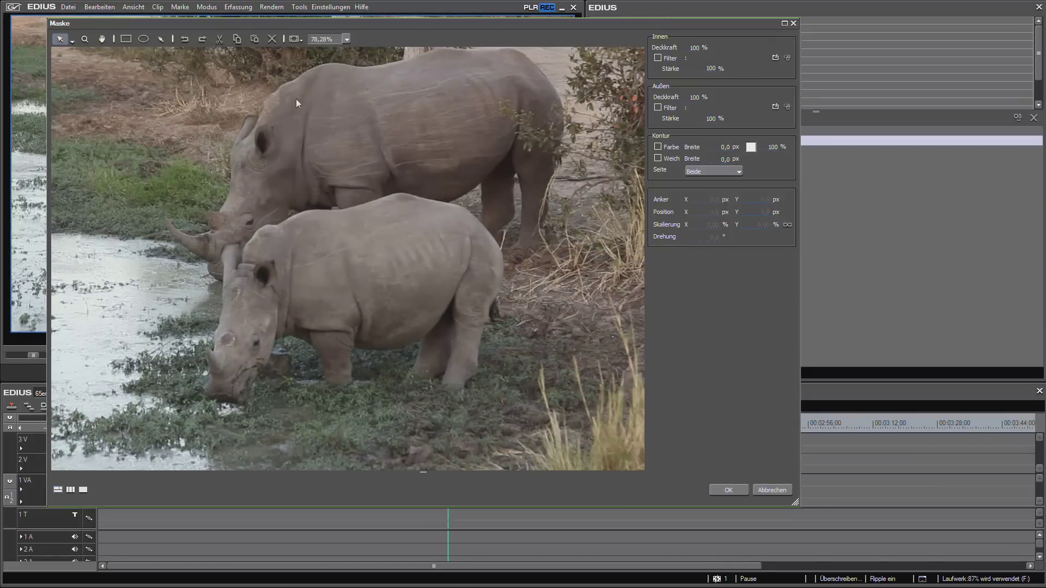
# - Set the mask preview's zoom to 50 % so the whole frame fits with space around it
pyautogui.click(346, 40)
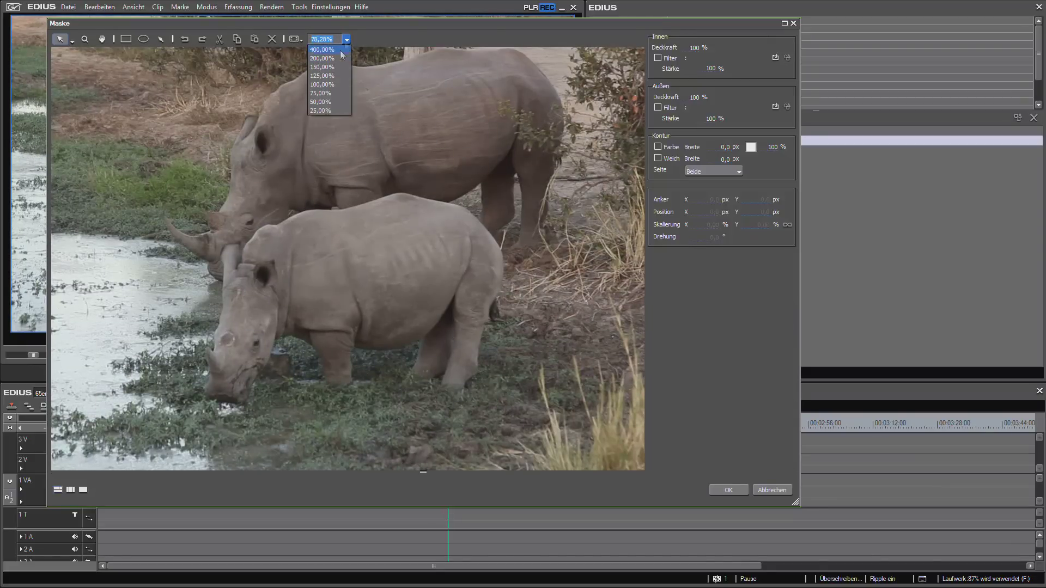
pyautogui.click(325, 103)
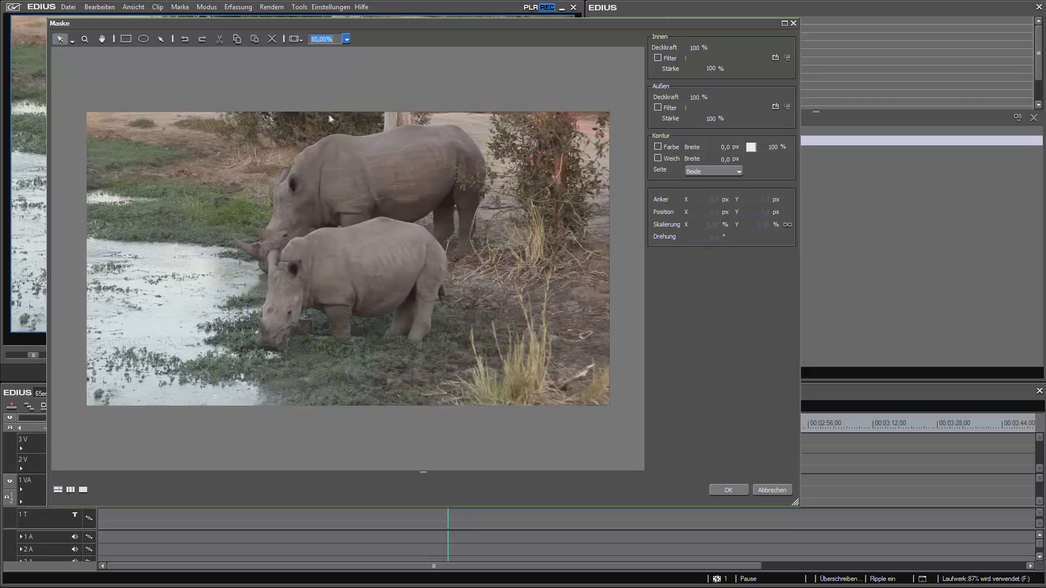
pyautogui.click(240, 70)
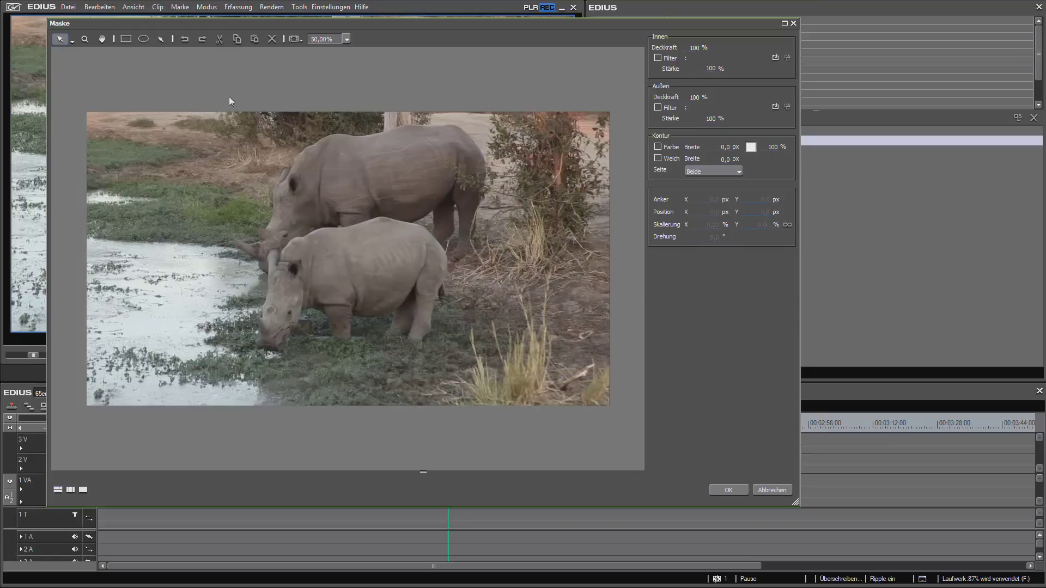
# - Trace a trial path mask around the rear rhino's face and horn, and delete the shape
pyautogui.click(160, 39)
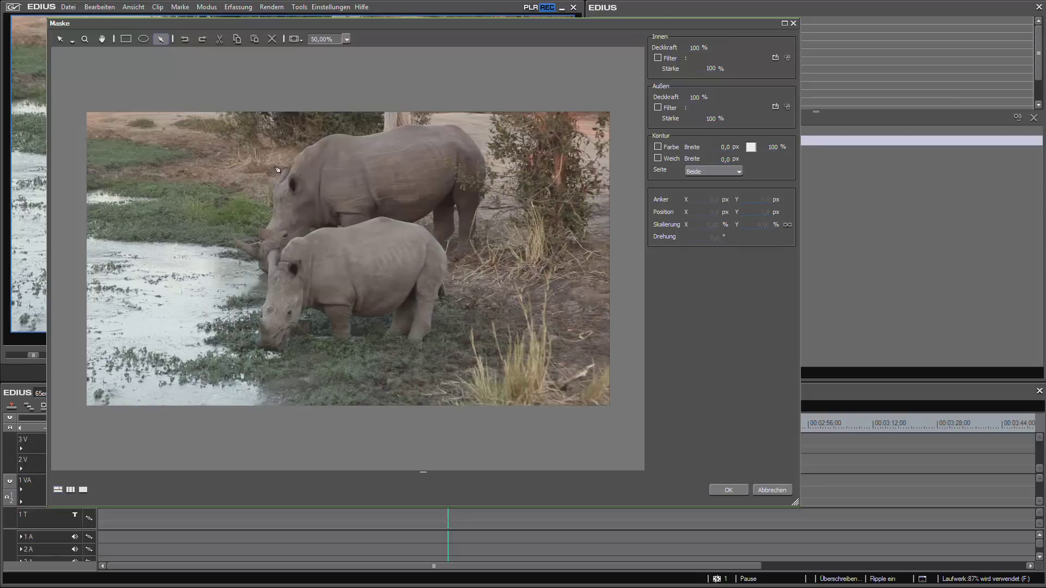
pyautogui.moveTo(280, 169); pyautogui.dragTo(257, 263)
pyautogui.click(294, 251)
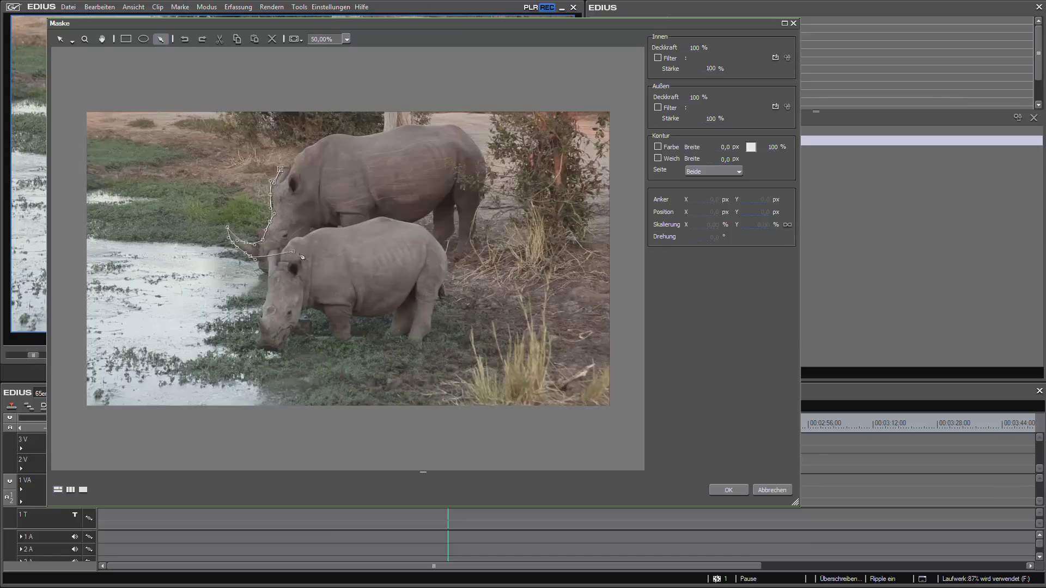
pyautogui.click(280, 170)
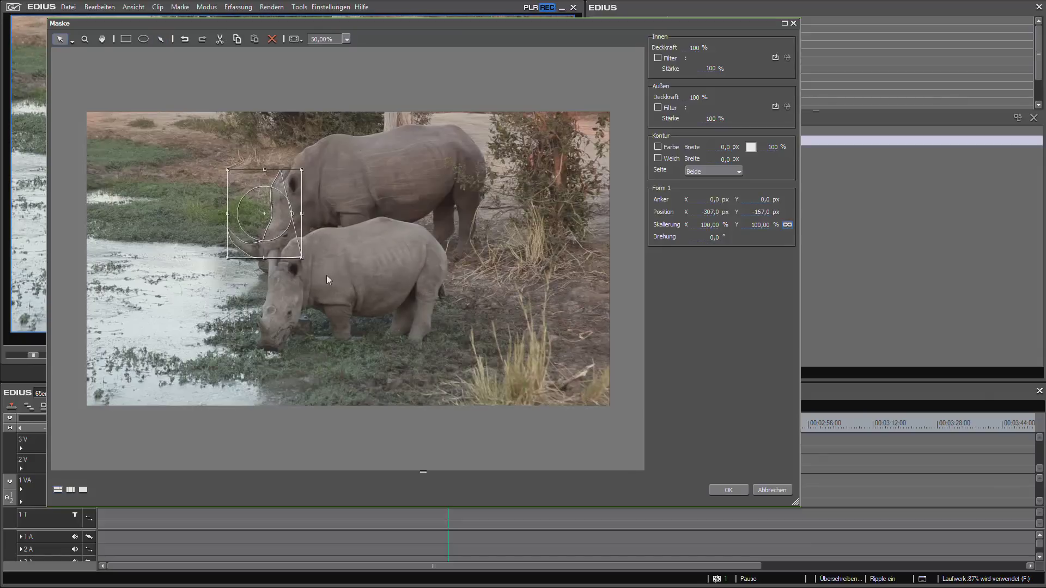
pyautogui.press('Delete')
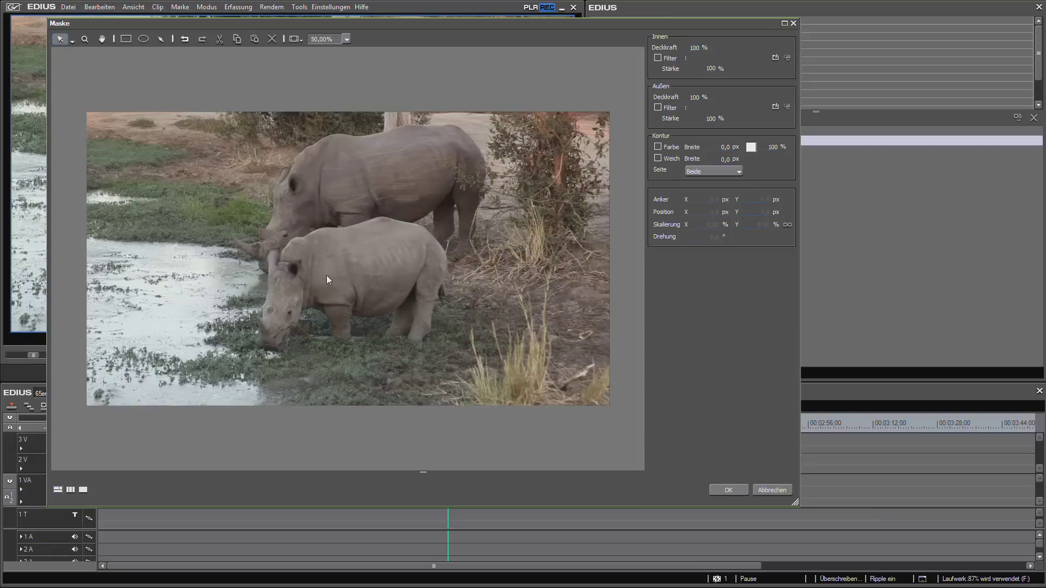
# - Draw a closed path mask covering the image's lower-right diagonal half, with its outer corners placed beyond the frame edges
pyautogui.click(162, 40)
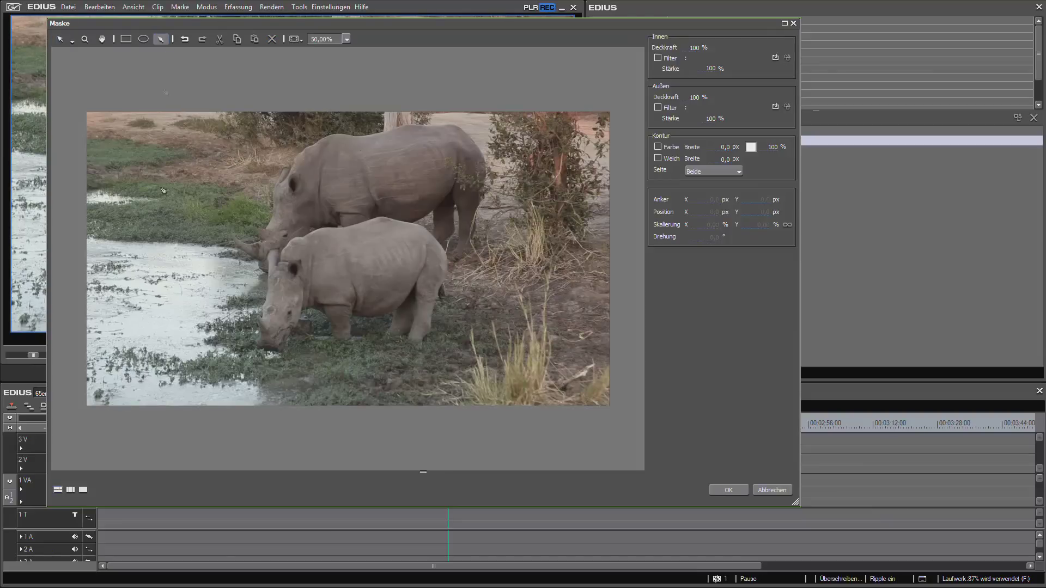
pyautogui.click(76, 406)
pyautogui.click(596, 73)
pyautogui.click(632, 73)
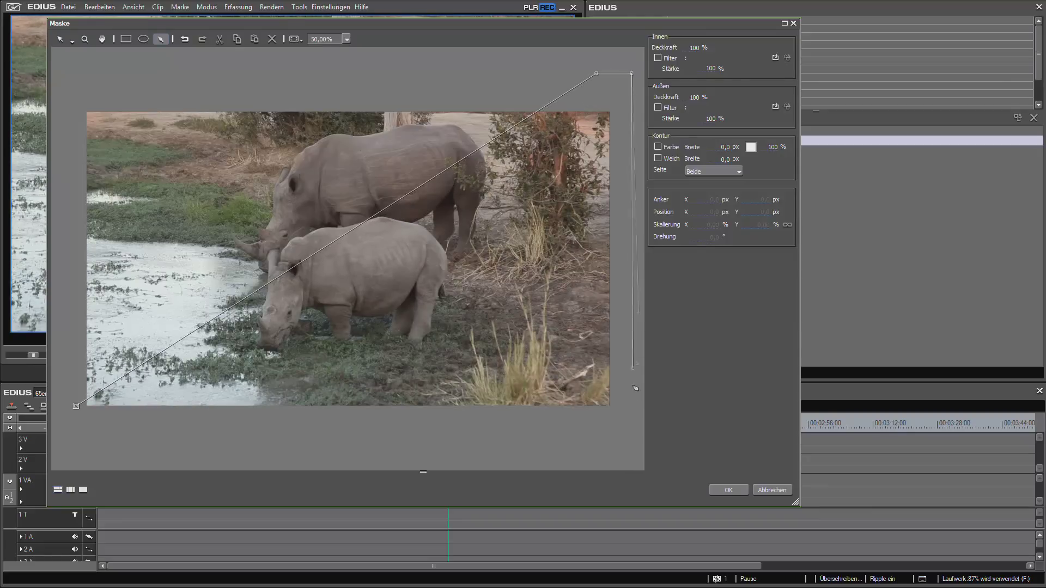
pyautogui.click(624, 419)
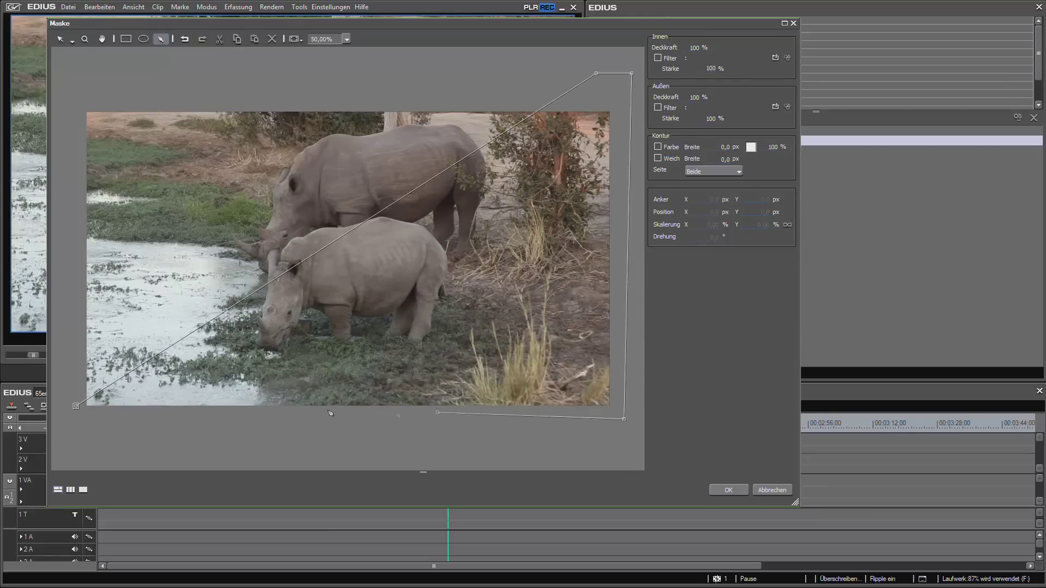
pyautogui.click(76, 406)
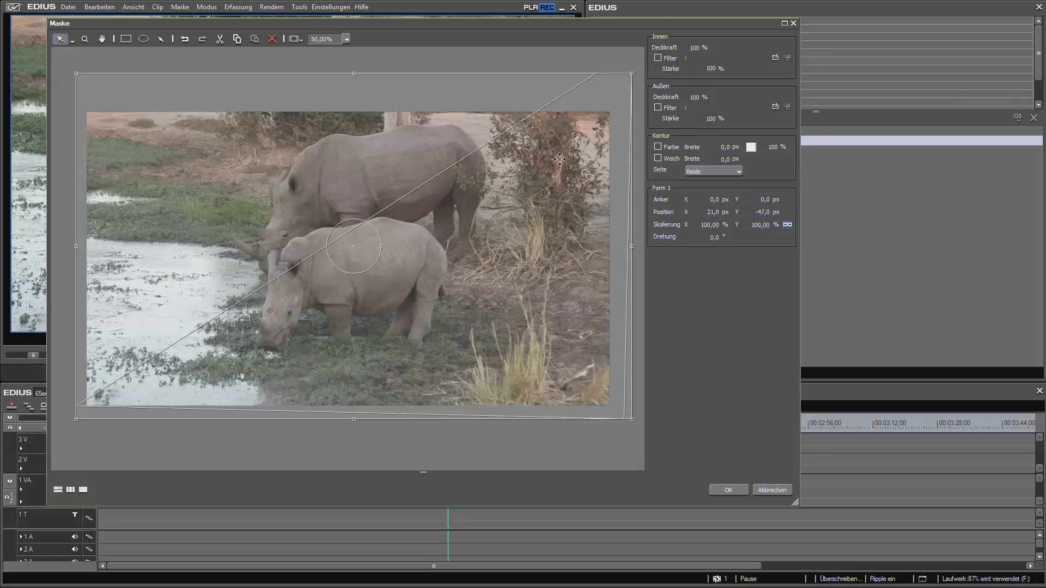
# - Enable the mask's soft edge with a width of 141,2 px, judging it at reduced inner opacity, and return the inner opacity to 100 %
pyautogui.moveTo(695, 48); pyautogui.dragTo(711, 76)
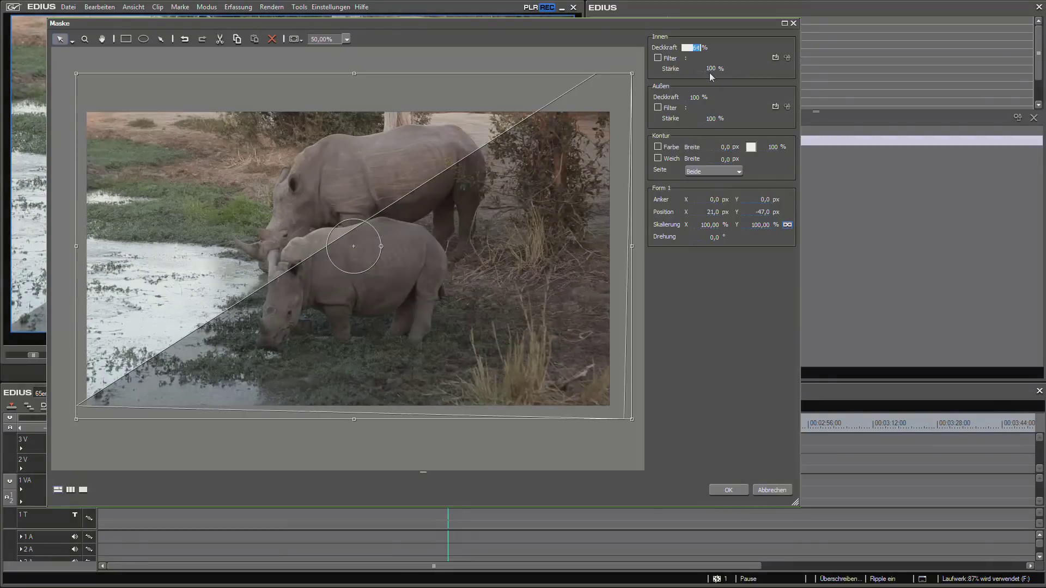
pyautogui.click(657, 158)
pyautogui.moveTo(722, 160); pyautogui.dragTo(730, 161)
pyautogui.moveTo(728, 97)
pyautogui.mouseDown()
pyautogui.moveTo(730, 51)
pyautogui.moveTo(722, 110)
pyautogui.mouseUp()
pyautogui.moveTo(724, 42); pyautogui.dragTo(729, 5)
pyautogui.moveTo(728, 46)
pyautogui.mouseDown()
pyautogui.moveTo(724, 162)
pyautogui.moveTo(731, 11)
pyautogui.moveTo(721, 161)
pyautogui.moveTo(738, 59)
pyautogui.mouseUp()
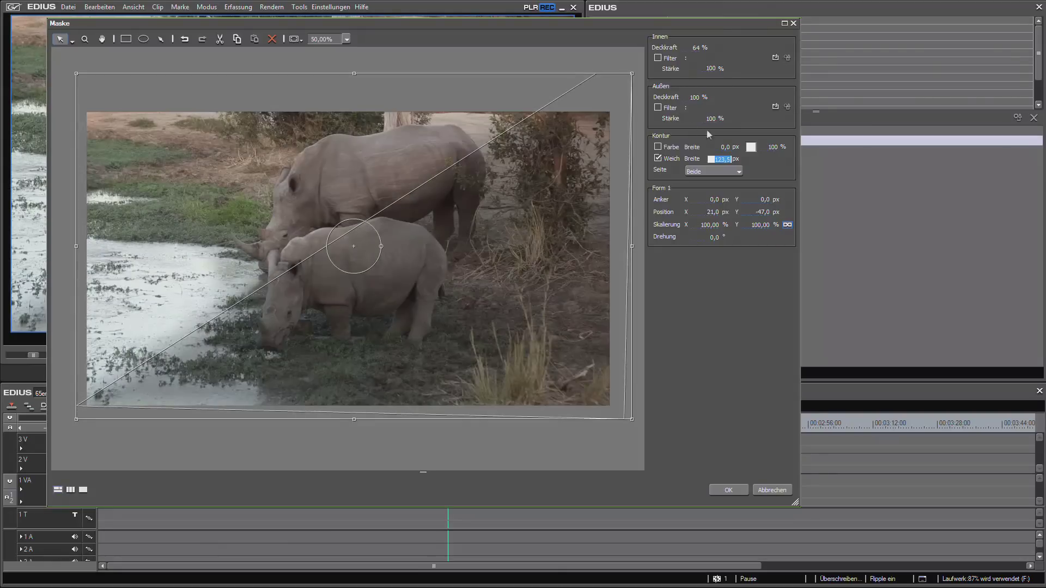
pyautogui.click(698, 48)
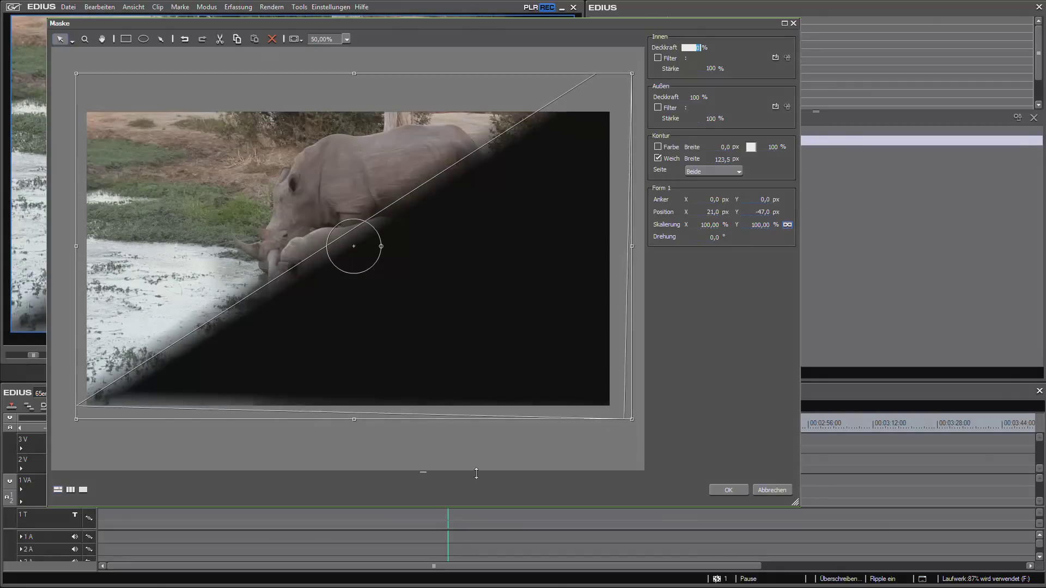
pyautogui.moveTo(721, 158); pyautogui.dragTo(695, 12)
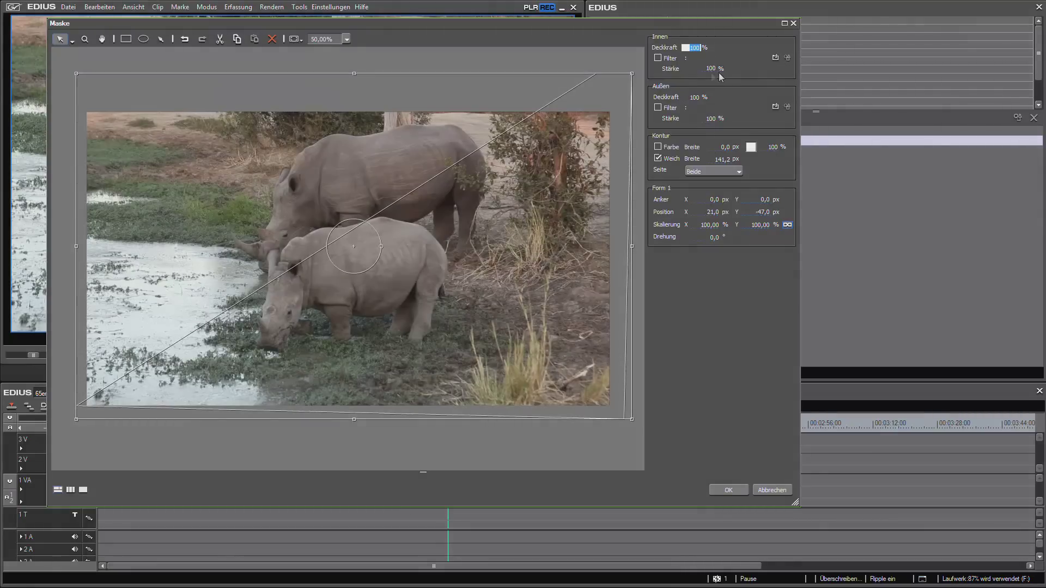
# - Assign the Farbabgleich filter from the Farbkorrektur group to the inside of the mask
pyautogui.click(775, 58)
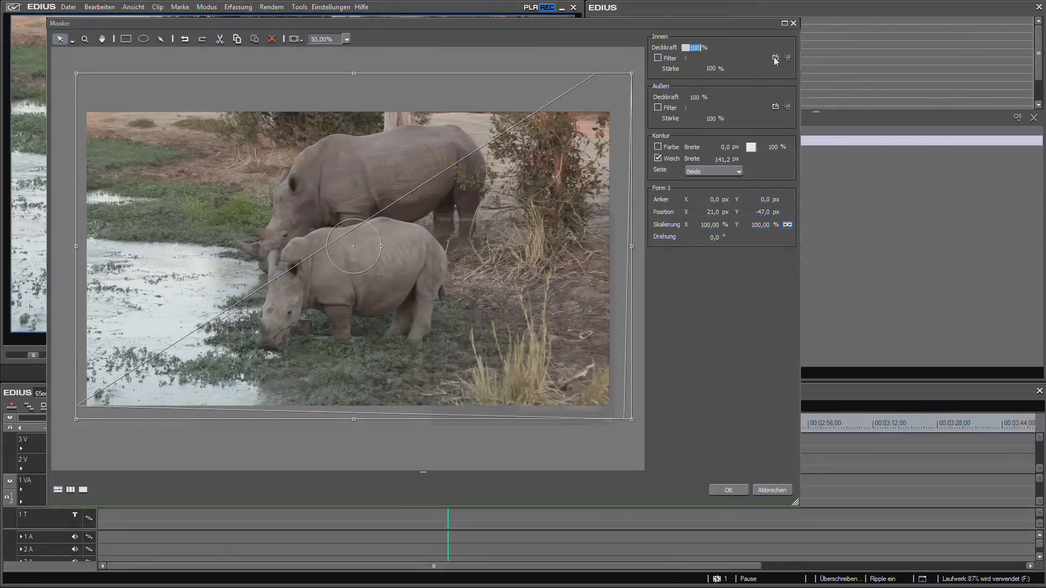
pyautogui.moveTo(497, 219); pyautogui.dragTo(482, 105)
pyautogui.click(433, 137)
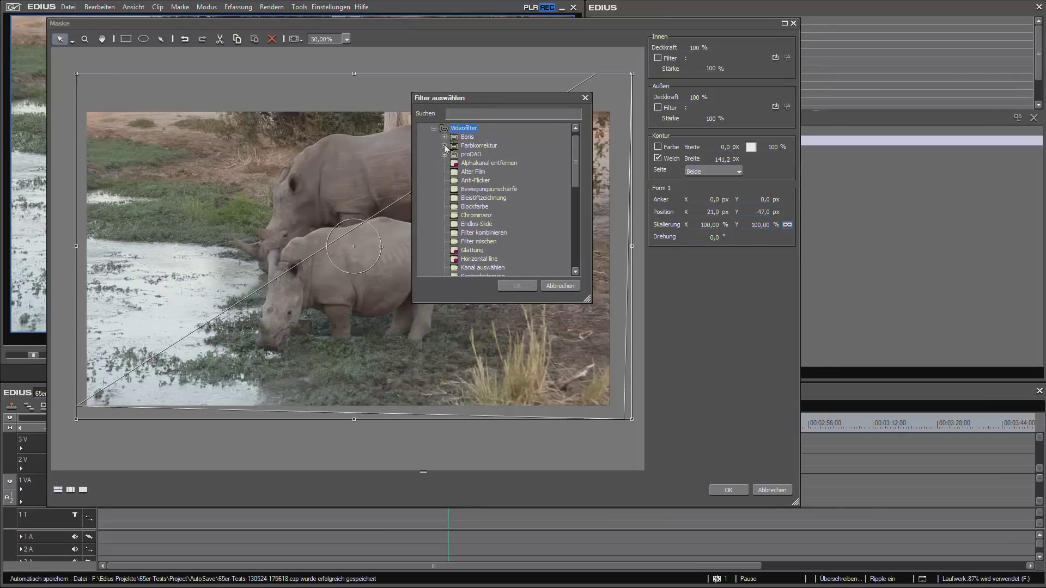
pyautogui.click(444, 146)
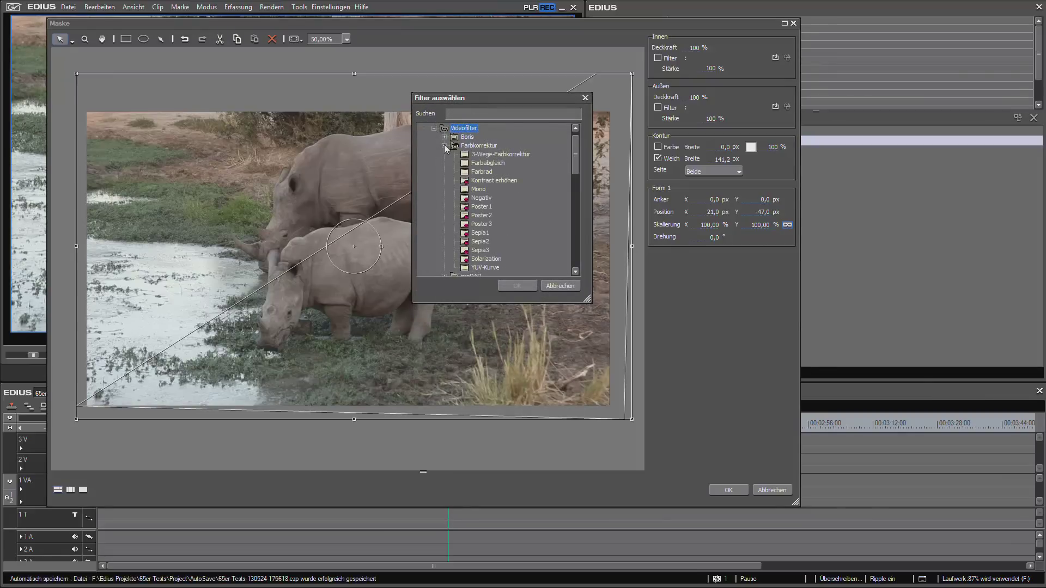
pyautogui.click(482, 163)
pyautogui.click(518, 287)
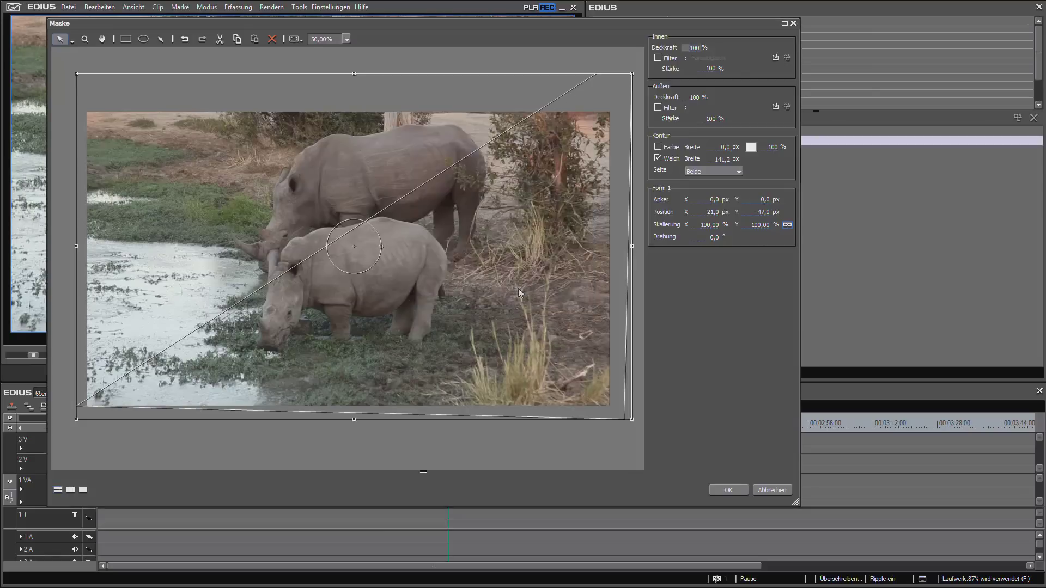
# - Set the inner Farbabgleich filter's contrast to 71 and enable the filter inside the mask
pyautogui.click(787, 57)
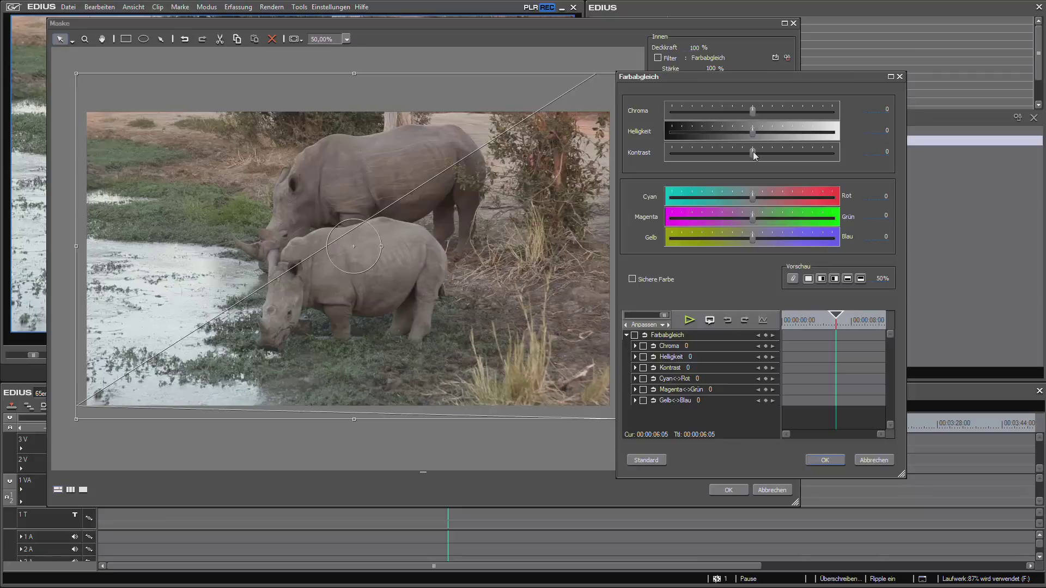
pyautogui.moveTo(753, 152); pyautogui.dragTo(797, 156)
pyautogui.moveTo(745, 79); pyautogui.dragTo(746, 161)
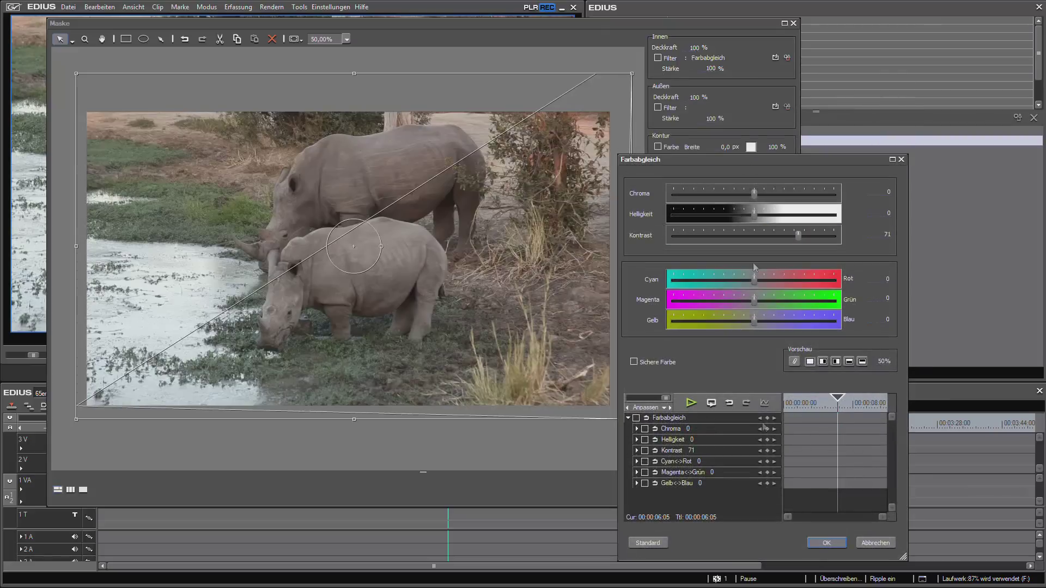
pyautogui.click(824, 543)
pyautogui.click(657, 58)
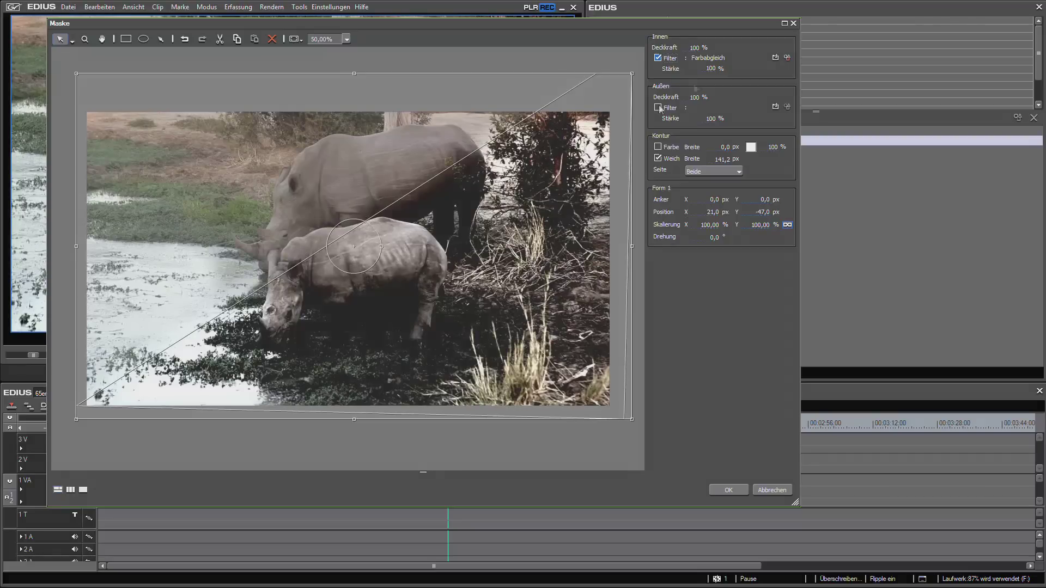
# - Reduce the inner Farbabgleich filter's contrast to 10
pyautogui.click(787, 57)
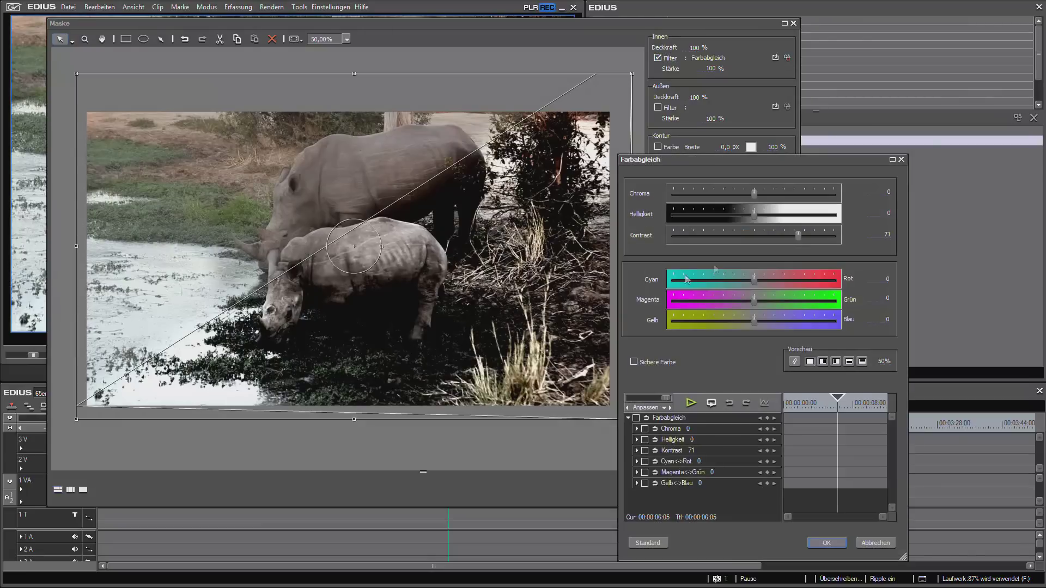
pyautogui.moveTo(799, 240); pyautogui.dragTo(763, 239)
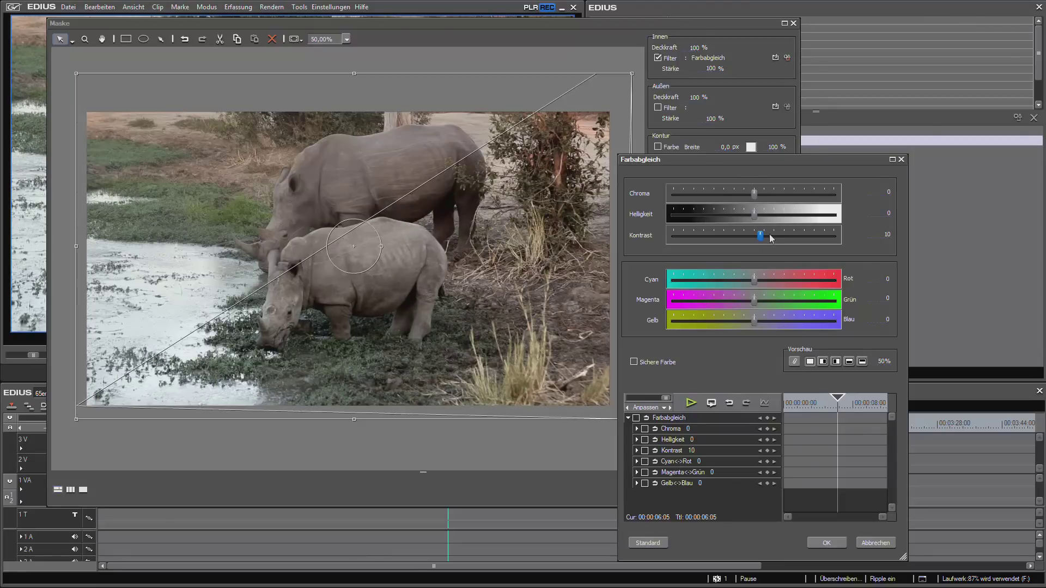
pyautogui.click(837, 543)
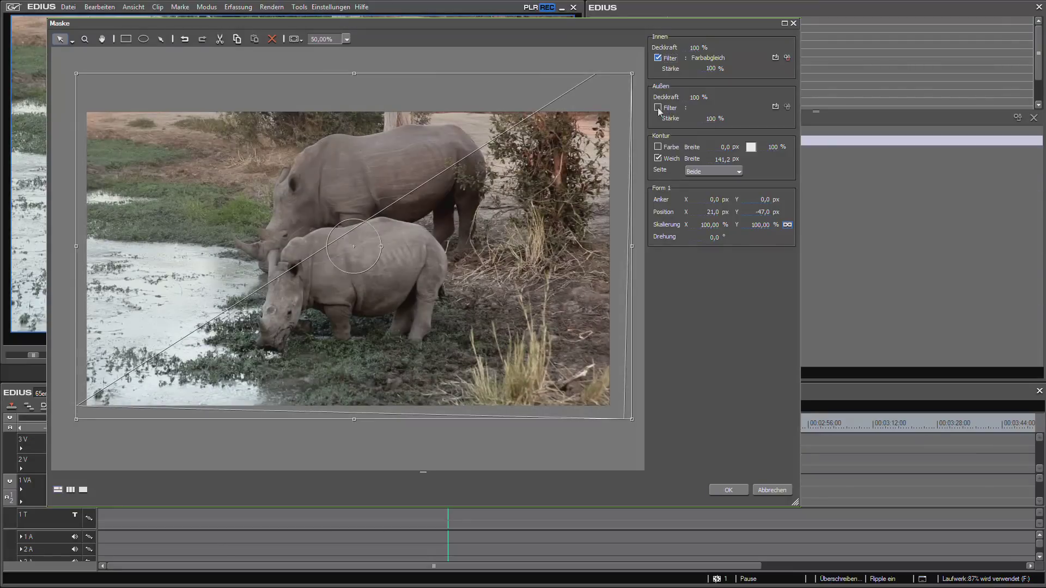
# - Enable the filter outside the mask and assign it Farbabgleich from the Farbkorrektur group
pyautogui.click(775, 106)
pyautogui.click(434, 137)
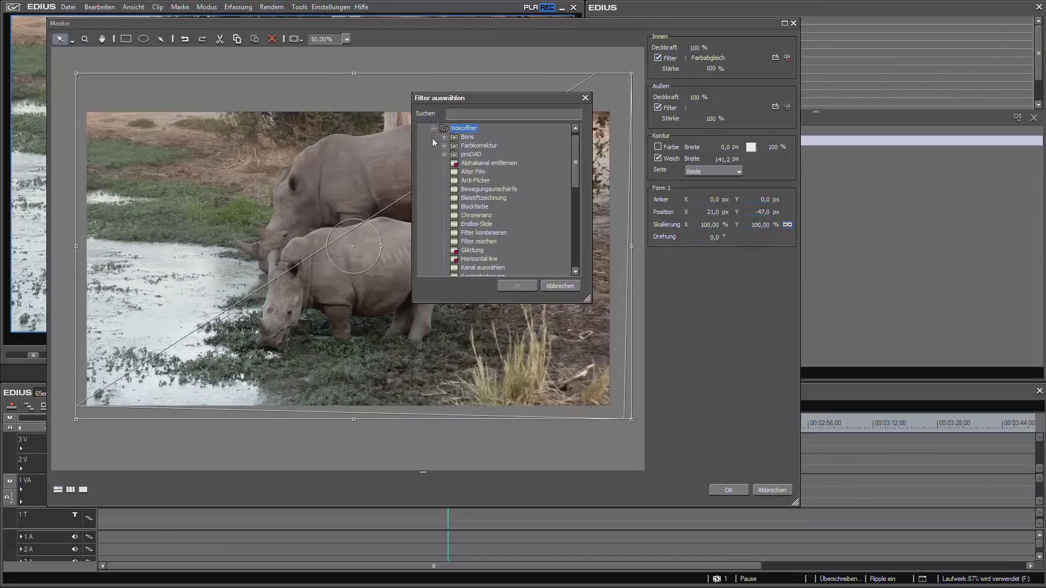
pyautogui.click(444, 145)
pyautogui.click(488, 163)
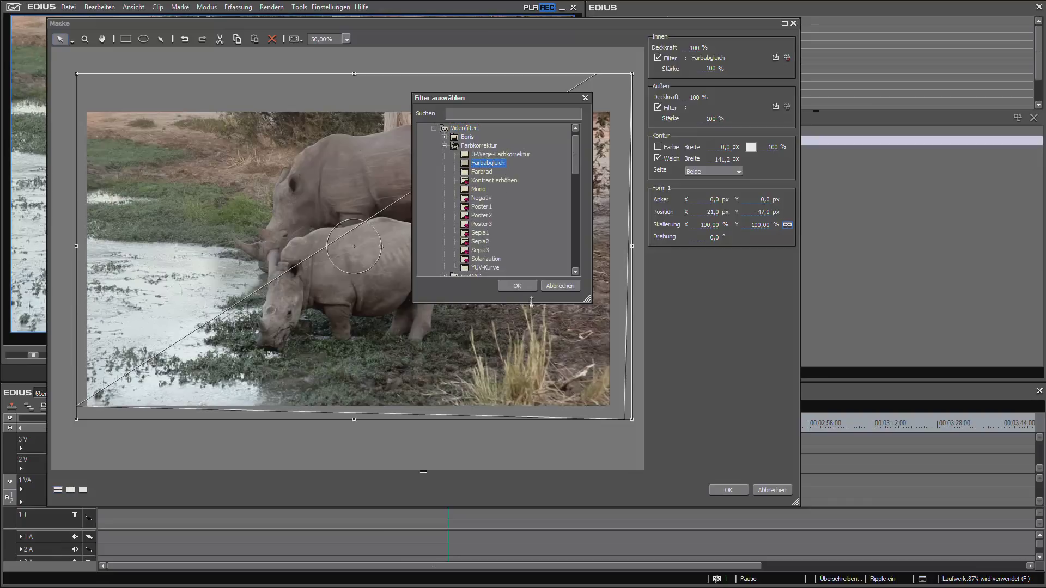
pyautogui.click(519, 287)
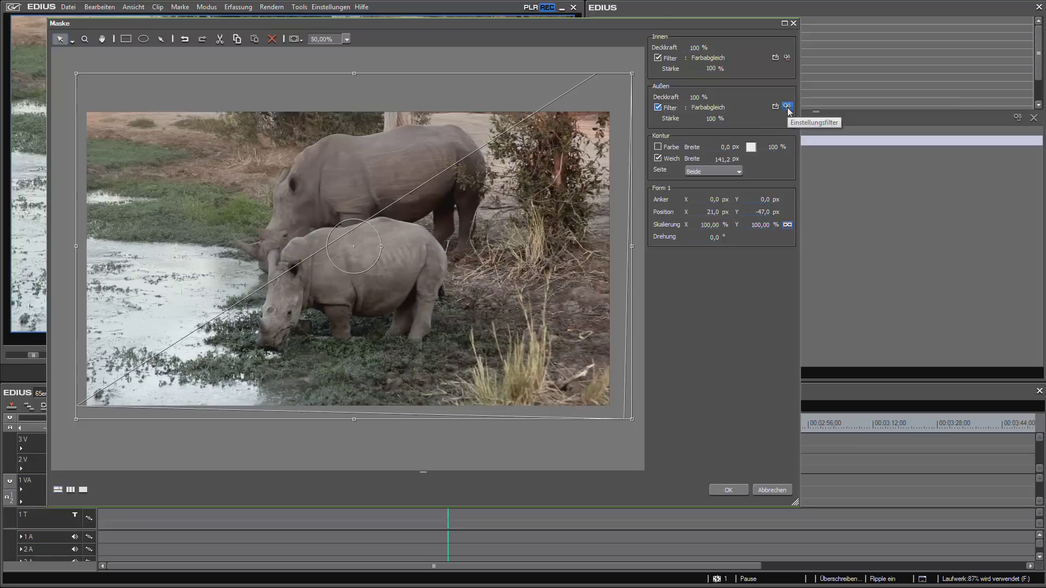
# - Set the outer Farbabgleich filter's brightness (Helligkeit) to 18 and apply the mask settings to the clip
pyautogui.click(788, 107)
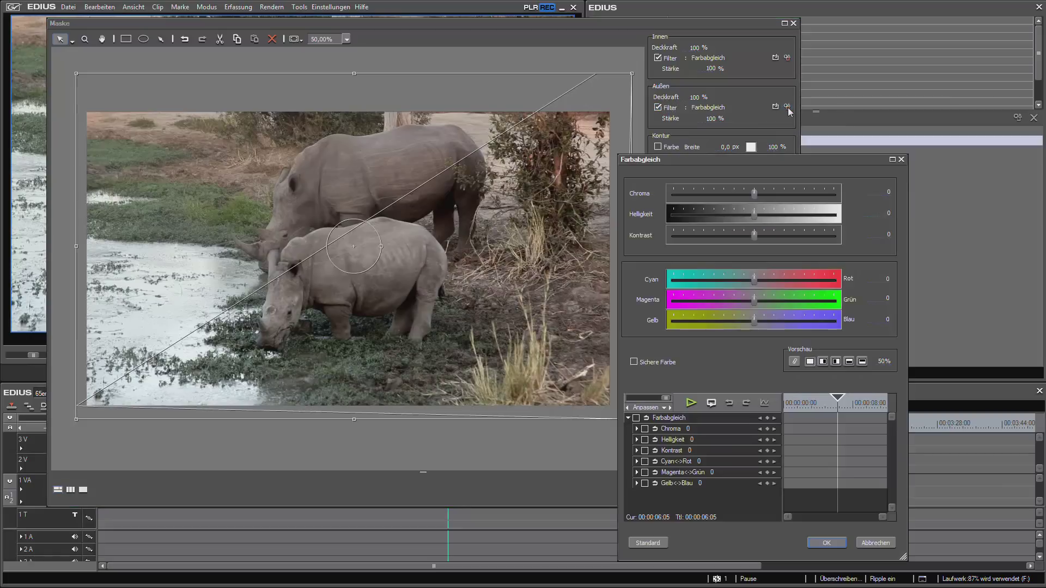
pyautogui.moveTo(753, 215); pyautogui.dragTo(763, 217)
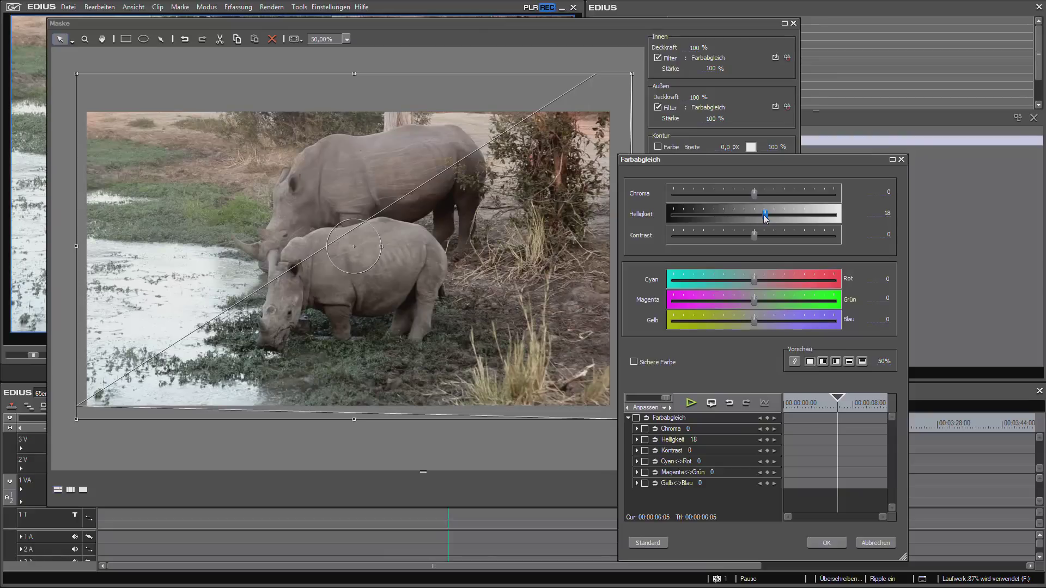
pyautogui.click(826, 543)
pyautogui.click(727, 490)
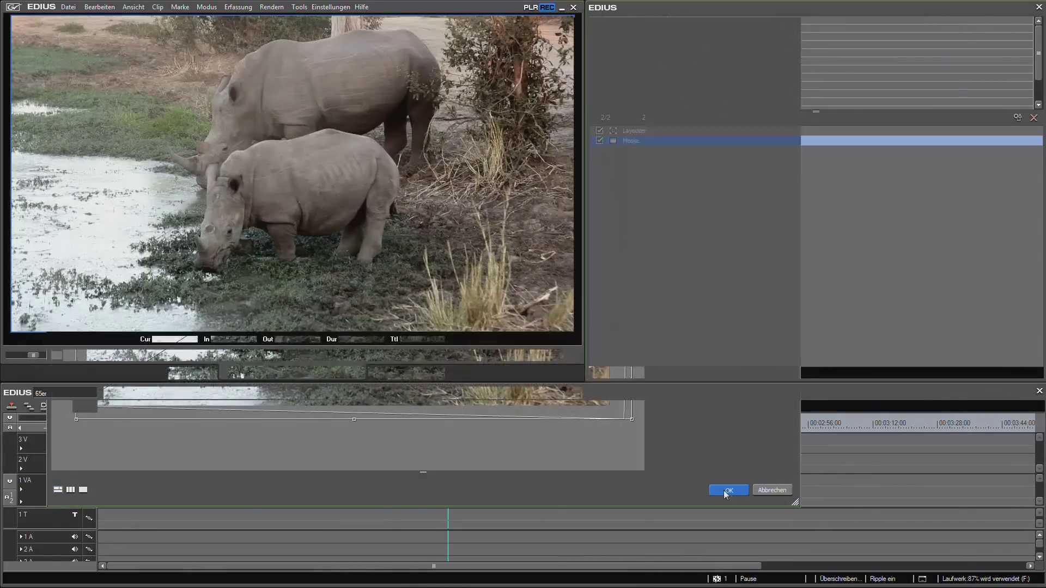
# - Enlarge the video preview and compare the rhino clip with the Maske filter switched off and on, leaving the filter enabled
pyautogui.moveTo(466, 383); pyautogui.dragTo(465, 443)
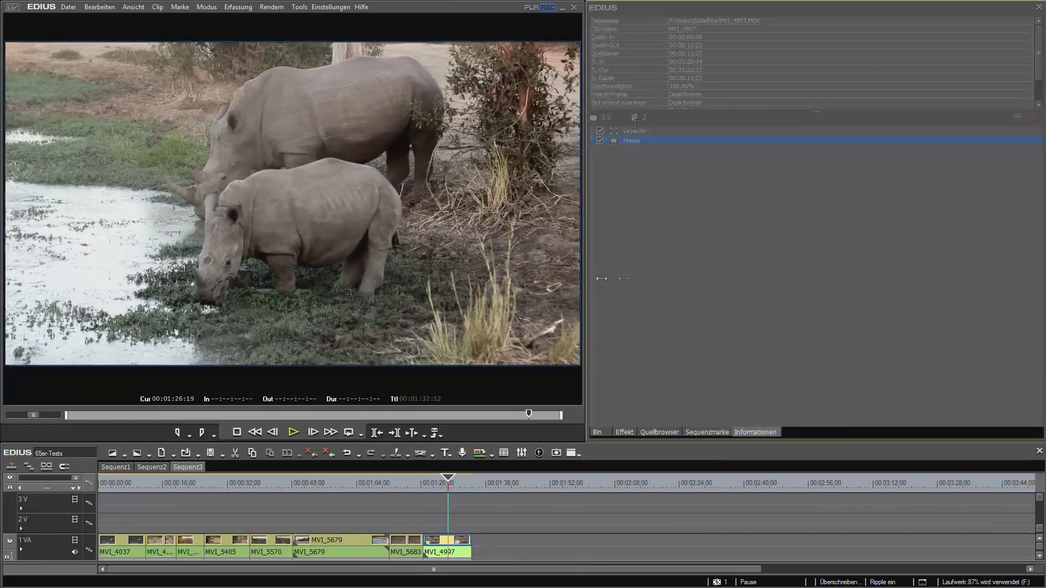
pyautogui.moveTo(586, 281); pyautogui.dragTo(772, 280)
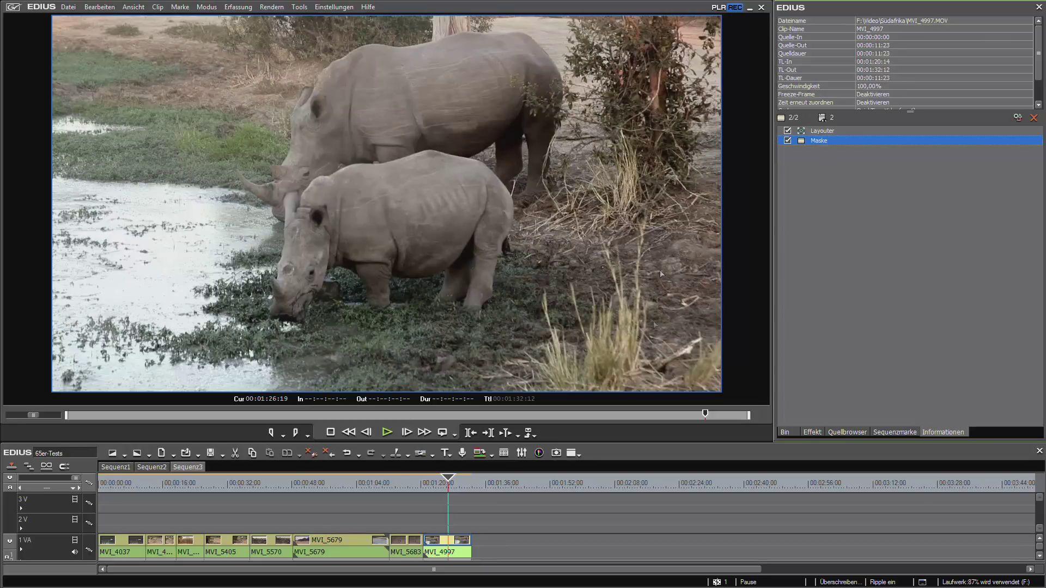
pyautogui.click(787, 141)
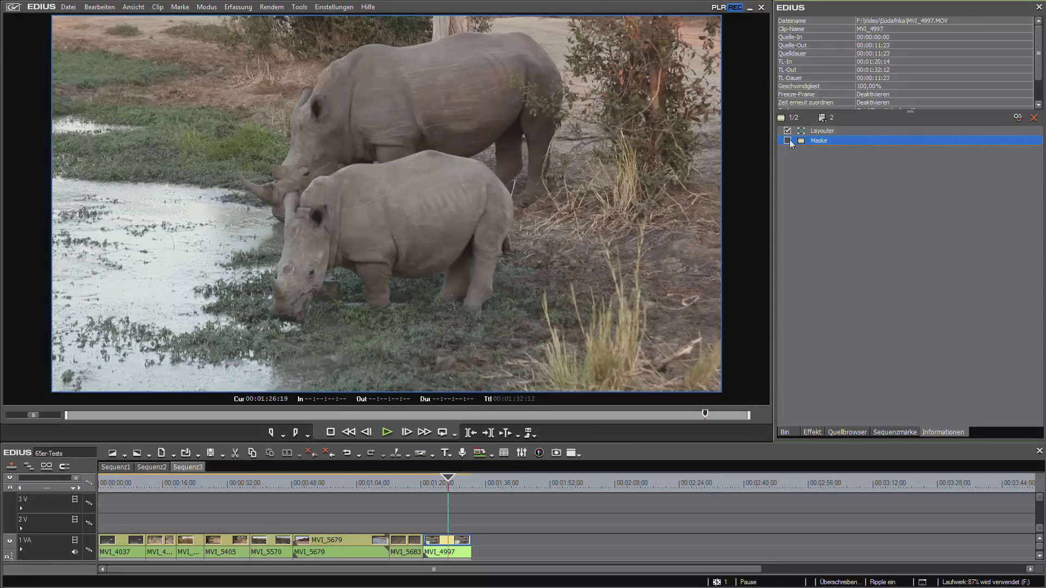
pyautogui.click(788, 140)
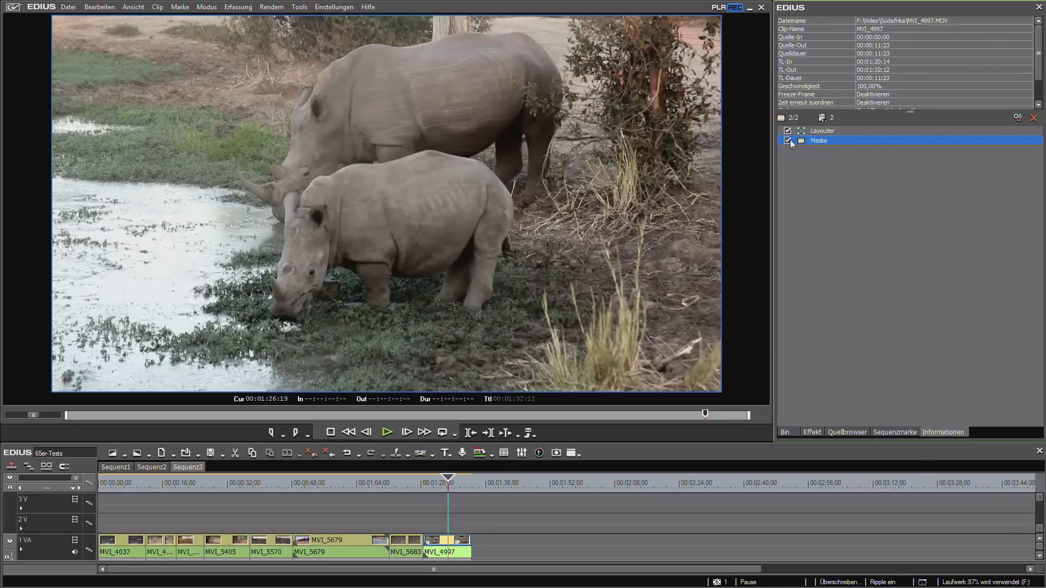
pyautogui.click(789, 140)
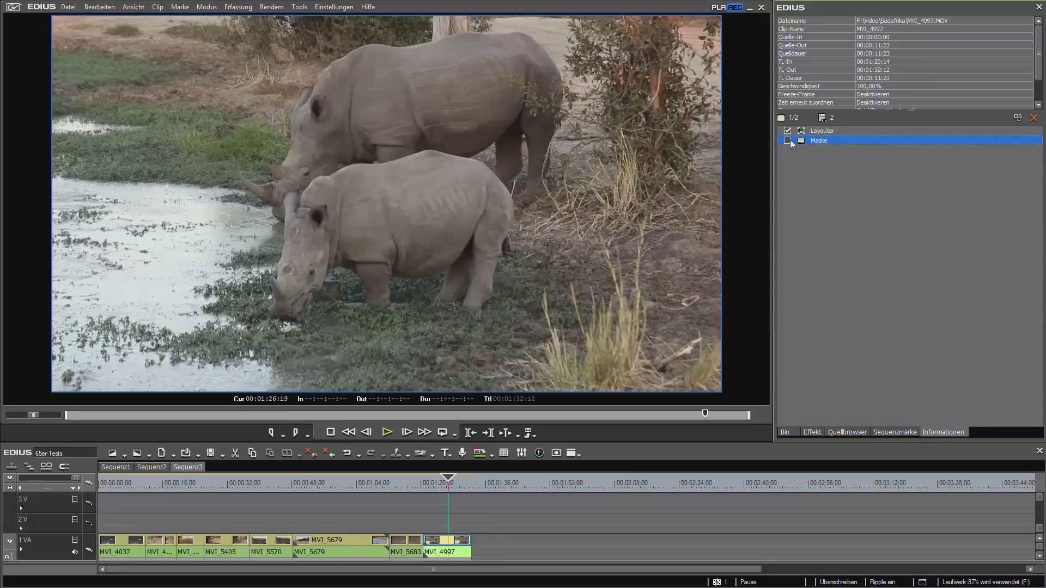
pyautogui.click(788, 141)
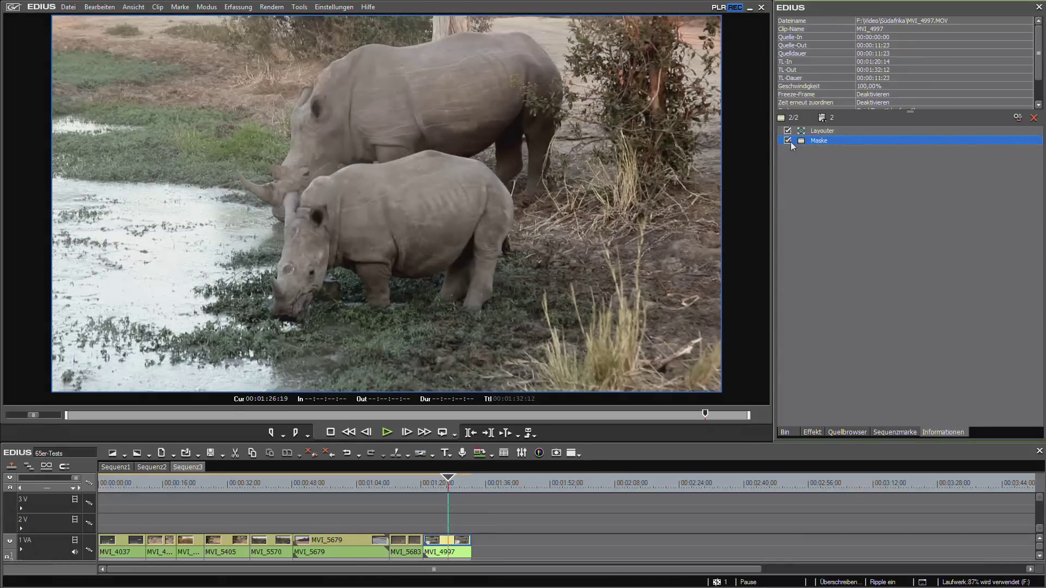